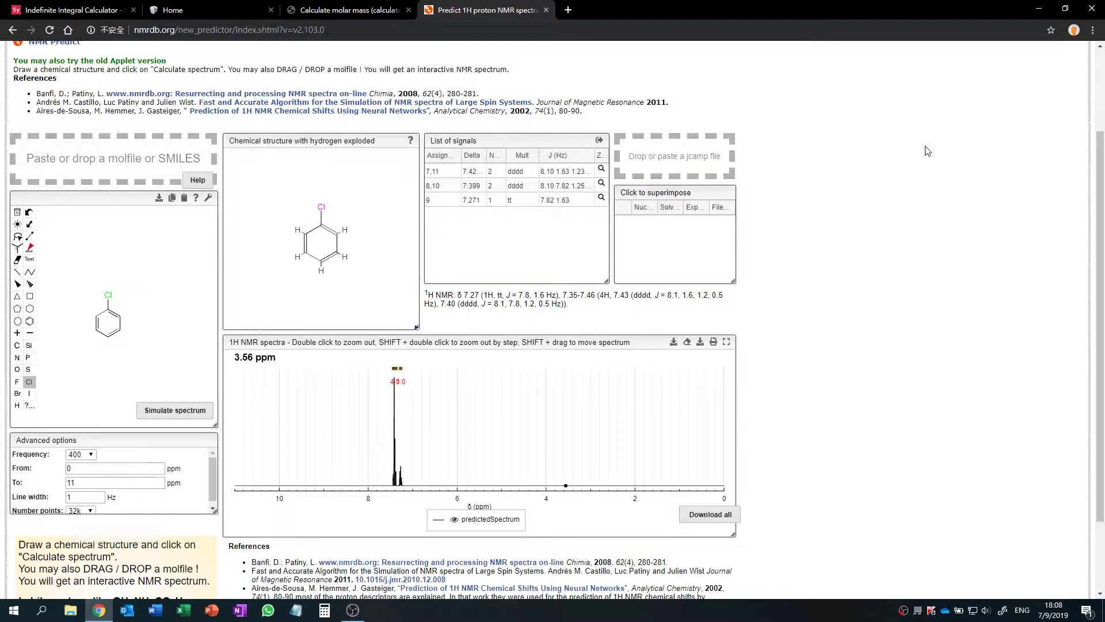
scroll(927, 151, "up", 3)
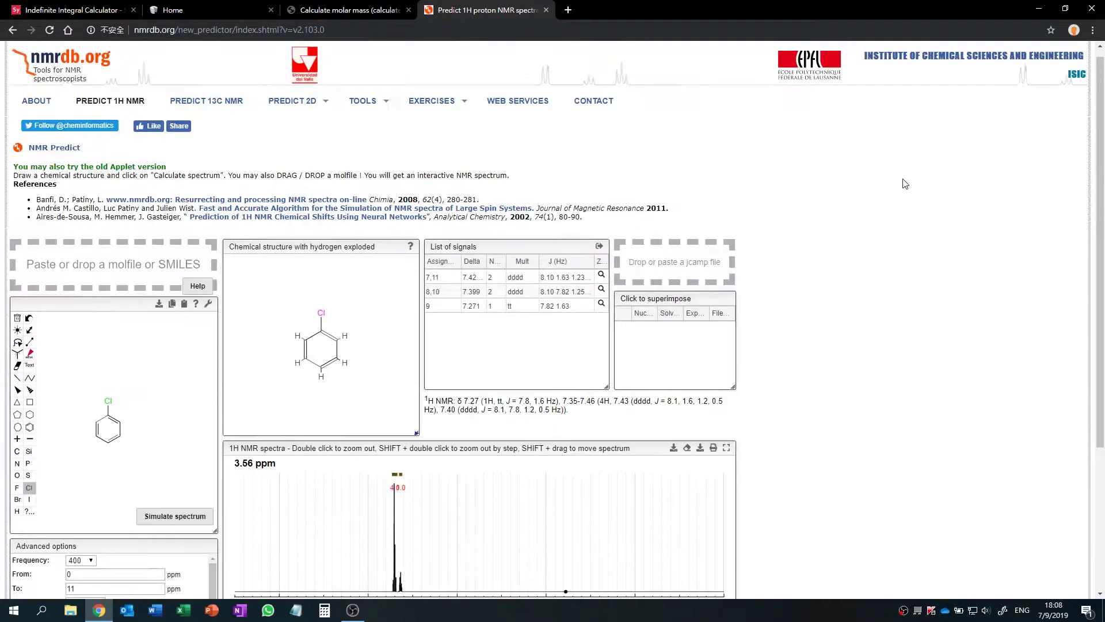
scroll(915, 177, "up", 1)
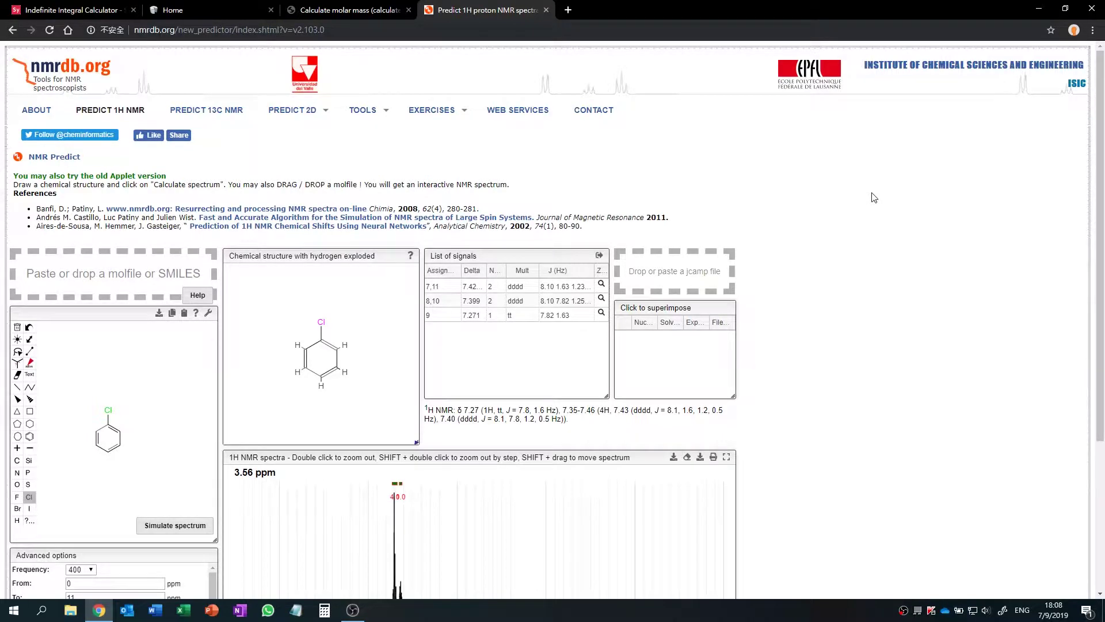
scroll(849, 197, "down", 1)
scroll(849, 197, "up", 1)
scroll(681, 189, "down", 3)
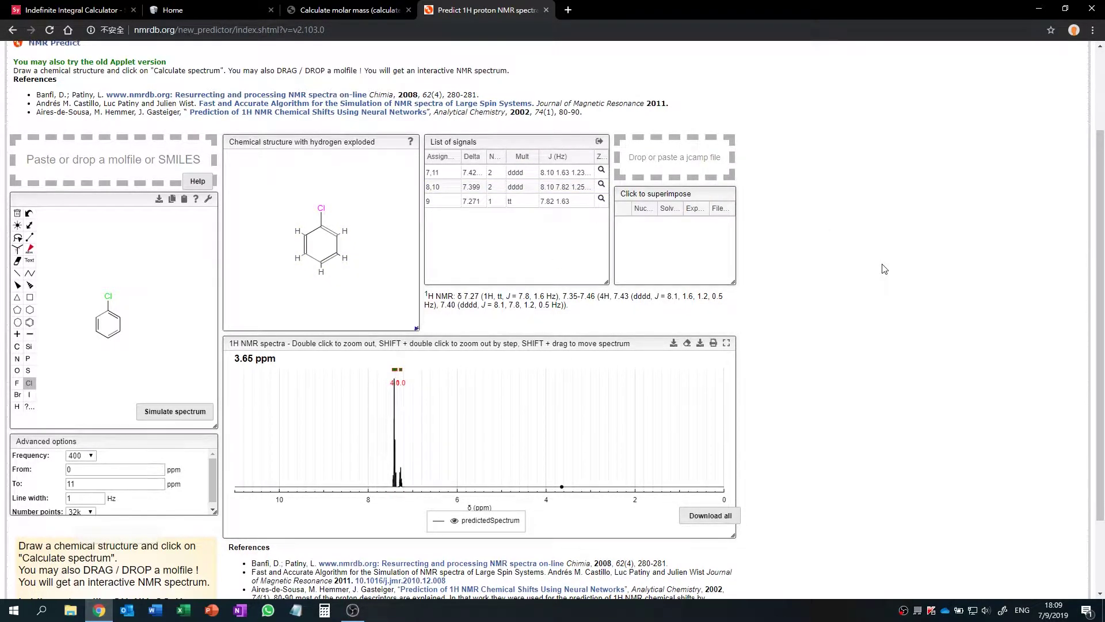
scroll(881, 269, "up", 2)
scroll(882, 269, "down", 2)
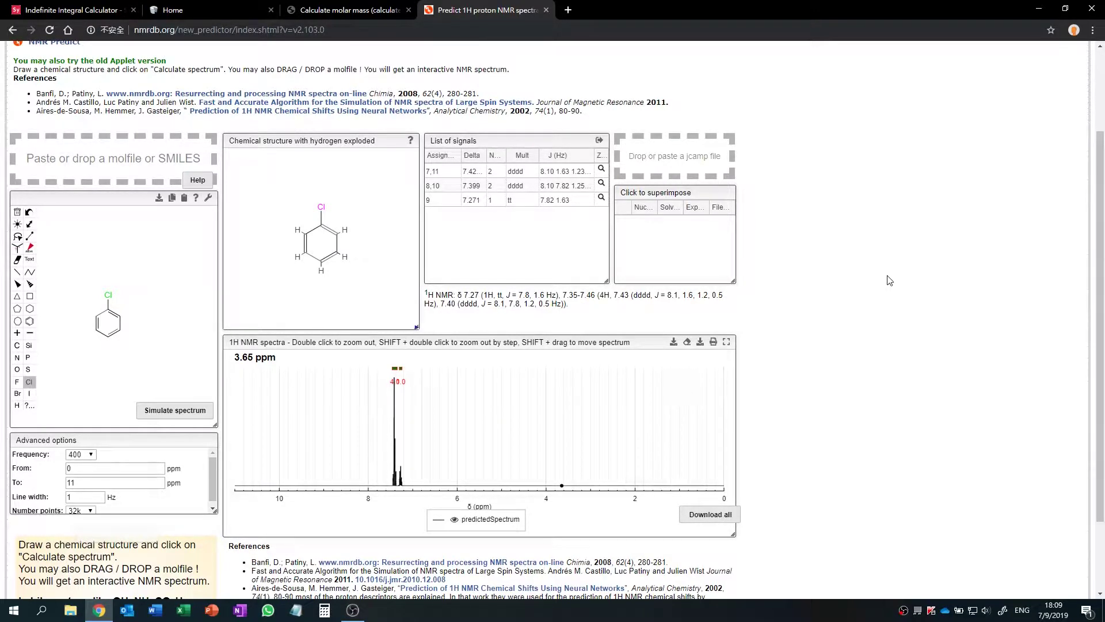
- Switch from the NMR predictor to the etoolsage 'Calculate molar mass' page
left_click(372, 11)
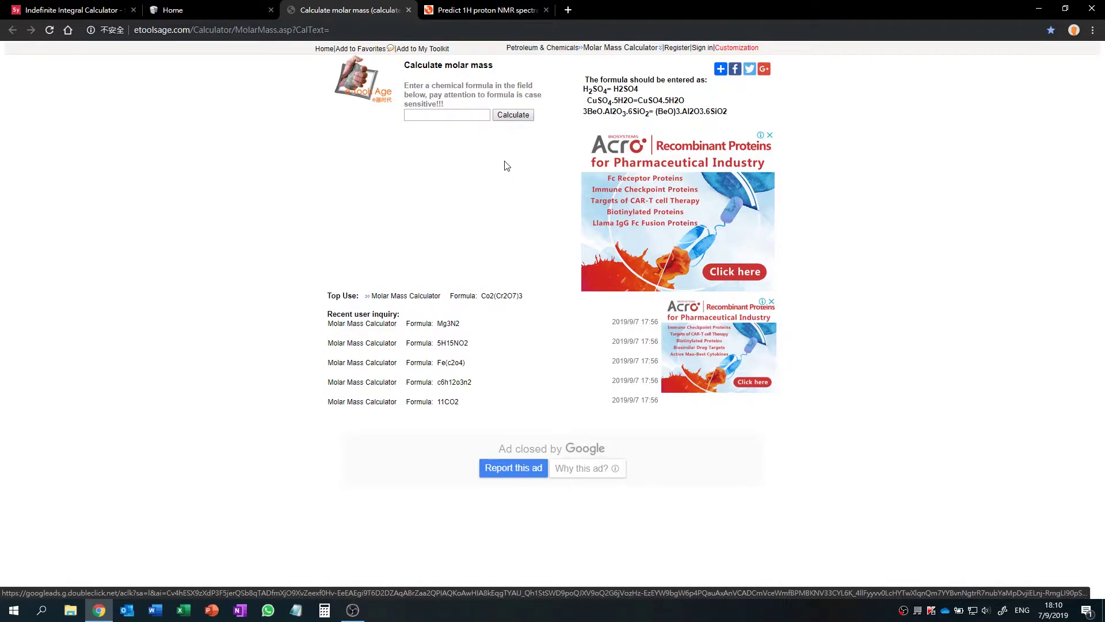
- Enter H2SO4 as the formula, fixing a typo, and calculate its 98.0718 g/mol molar mass
left_click(463, 116)
type("H")
type("2SO$")
key("BackSpace")
type("4")
key("Return")
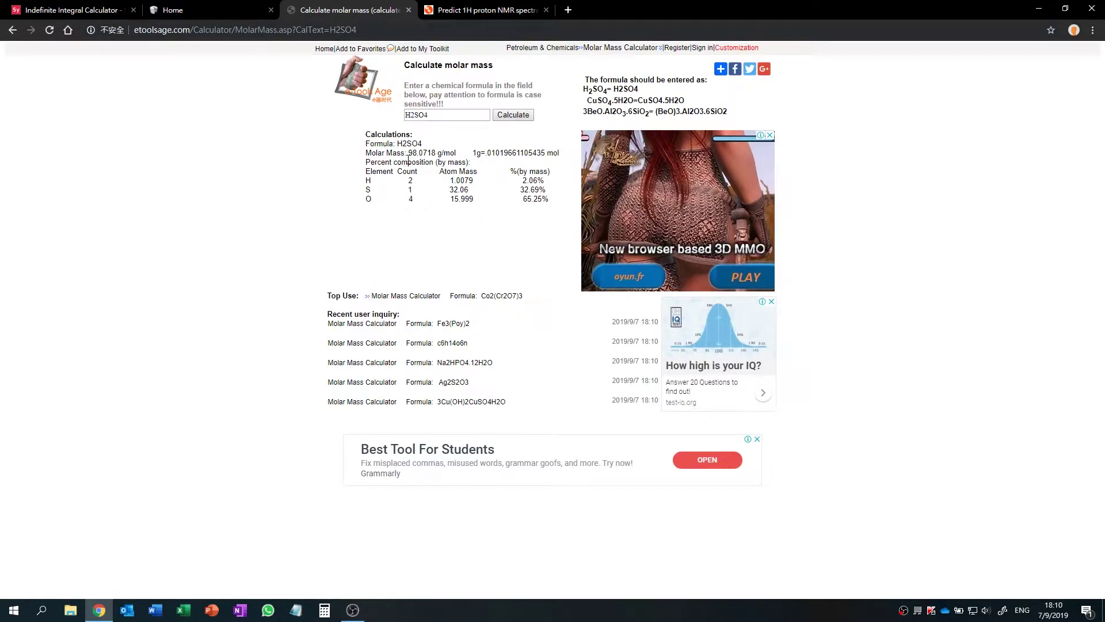
mouse_move(413, 150)
left_mouse_down()
mouse_move(481, 153)
mouse_move(432, 153)
left_mouse_up()
left_click(462, 154)
left_click(454, 179)
left_click_drag(399, 162, 549, 198)
left_click(555, 201)
double_click(447, 115)
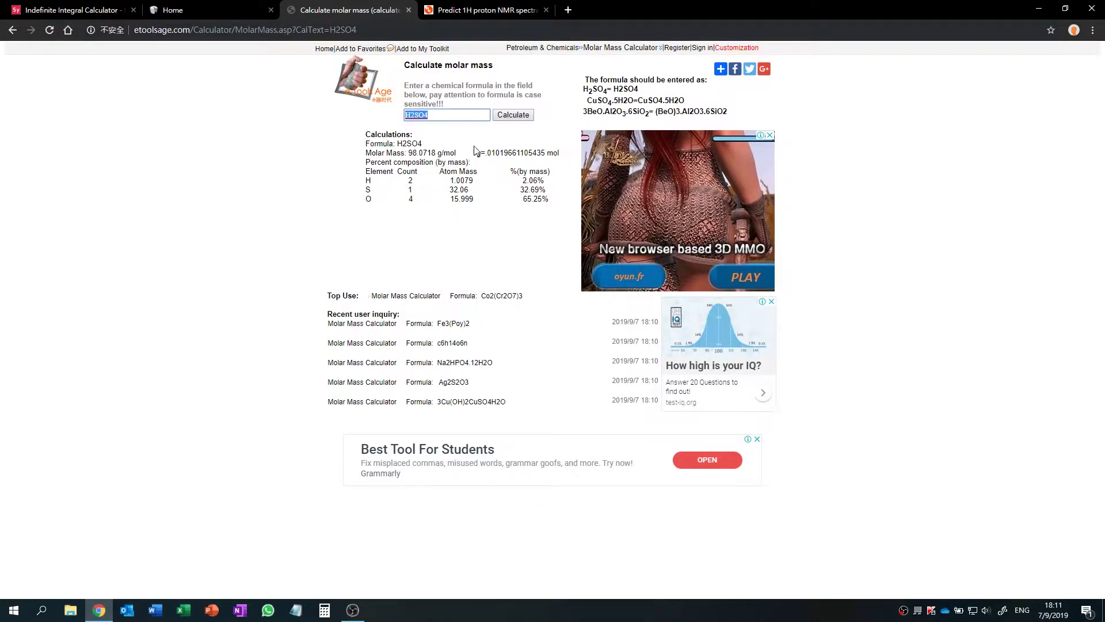
key("ctrl+v")
left_click(513, 115)
left_click_drag(459, 151, 419, 153)
left_click(421, 148)
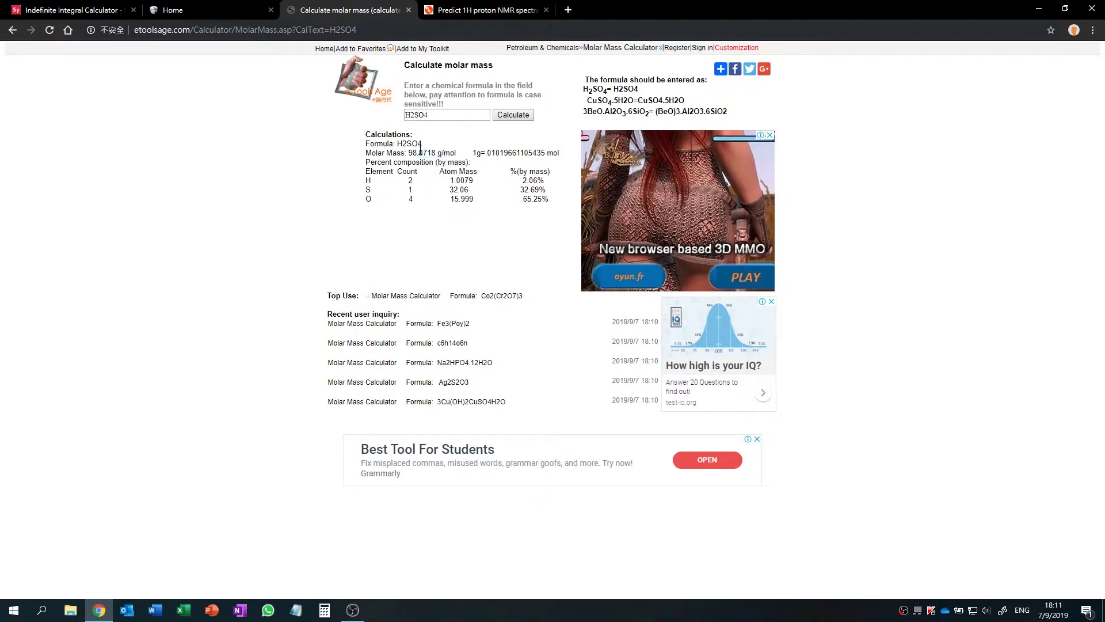
- On the Gold Book, open the M terms index and select the 'mole' entry
left_click(199, 9)
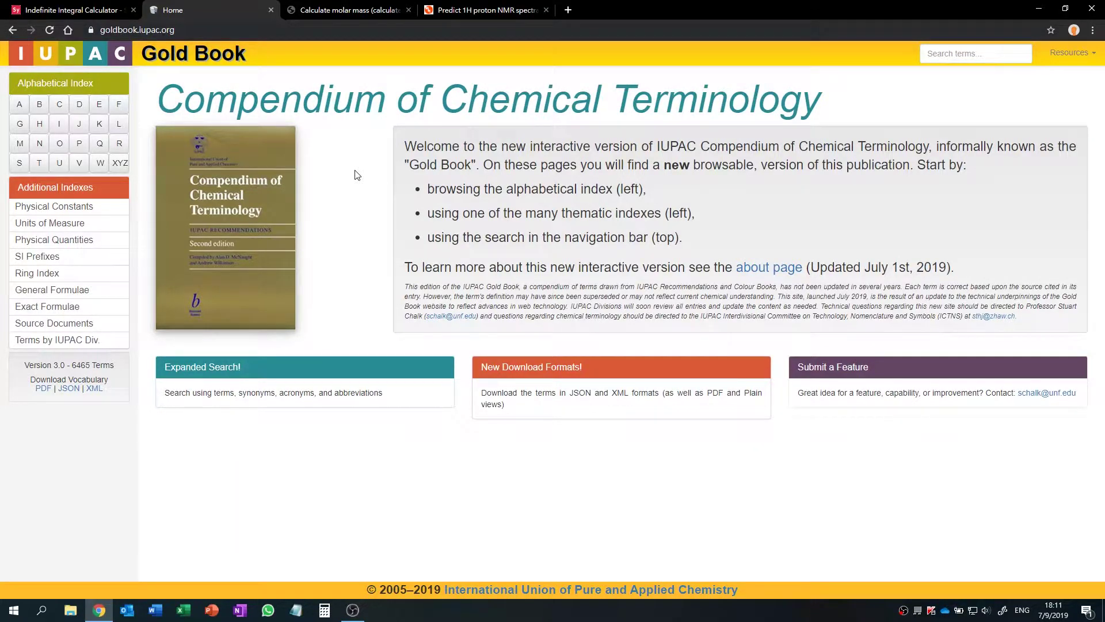
left_click(19, 144)
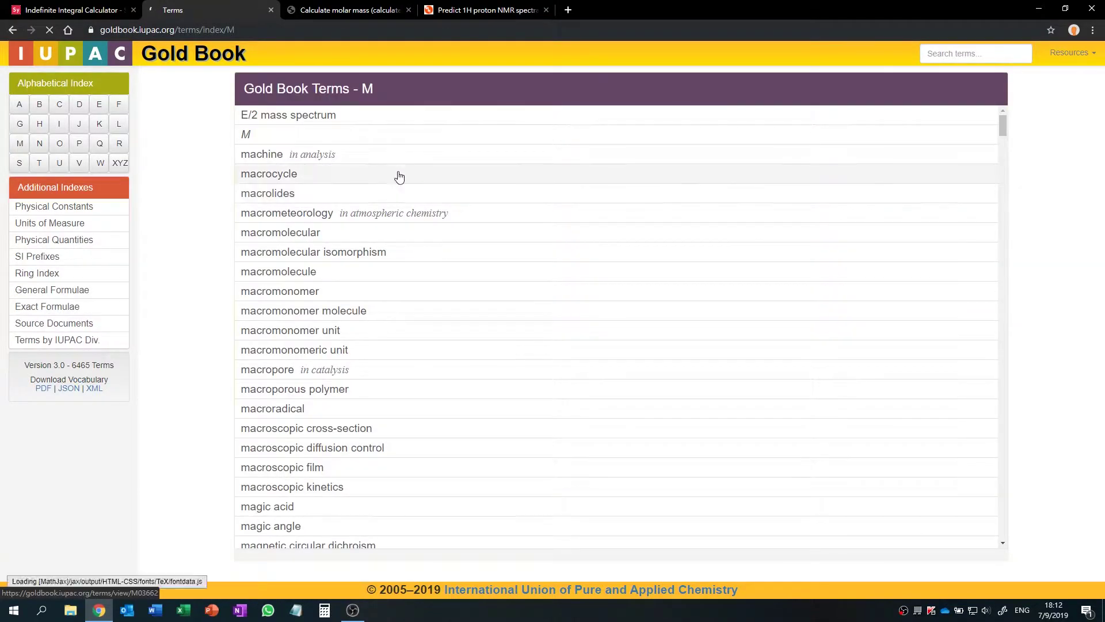
scroll(399, 176, "down", 5)
scroll(381, 250, "down", 5)
scroll(380, 255, "down", 5)
scroll(383, 260, "down", 4)
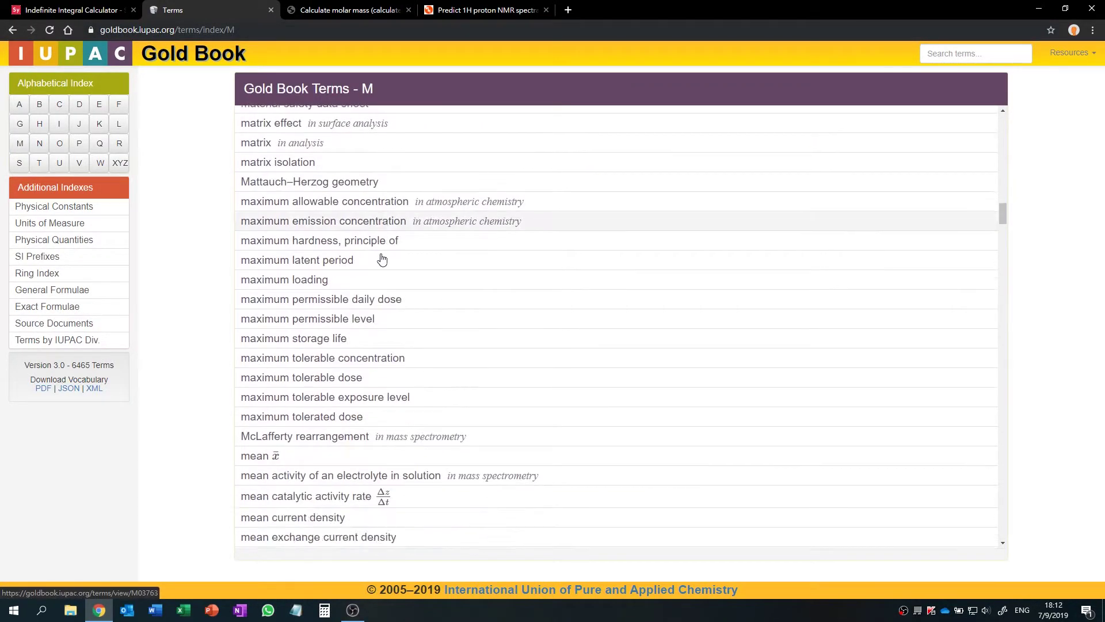
scroll(383, 259, "down", 5)
scroll(376, 255, "down", 5)
scroll(345, 242, "down", 5)
scroll(330, 239, "down", 5)
scroll(330, 239, "down", 5)
scroll(330, 243, "down", 5)
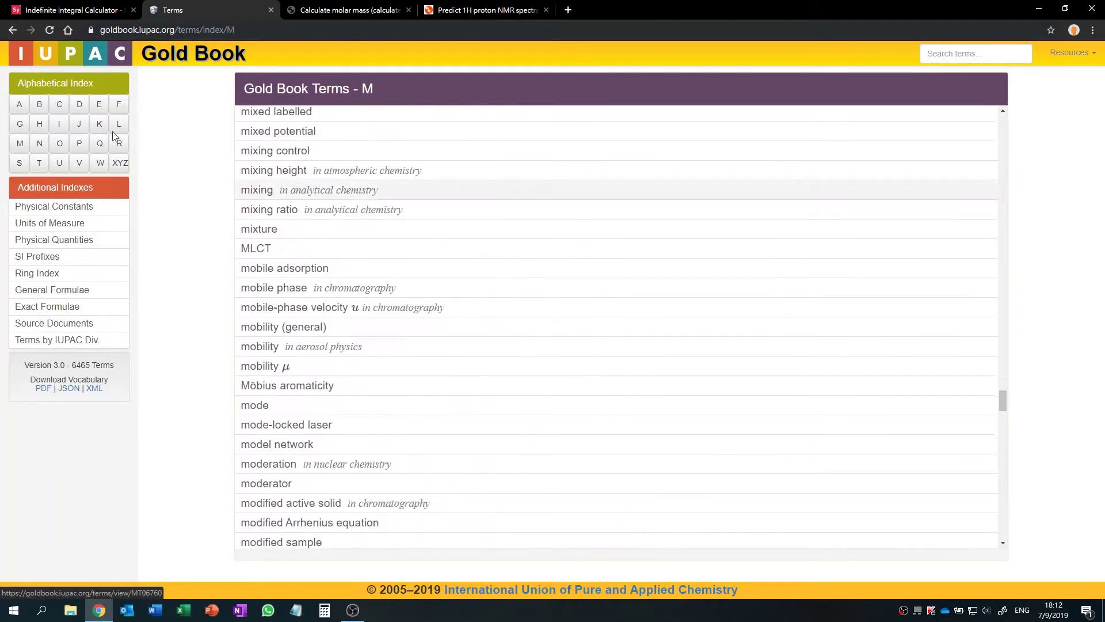
scroll(362, 293, "down", 3)
scroll(338, 365, "down", 5)
scroll(338, 372, "down", 3)
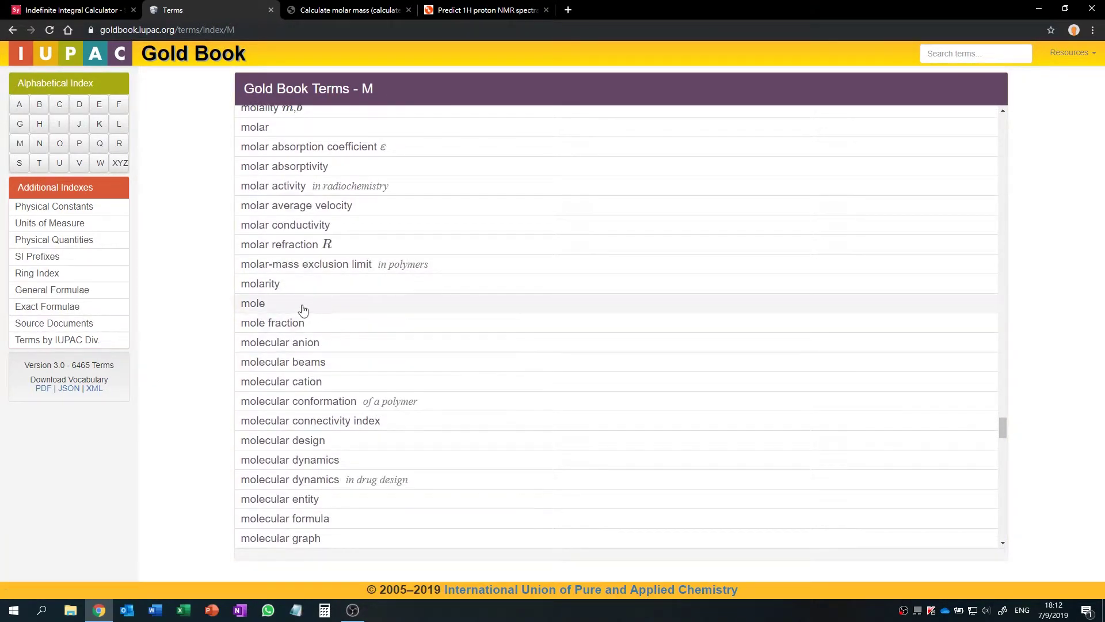
left_click(258, 303)
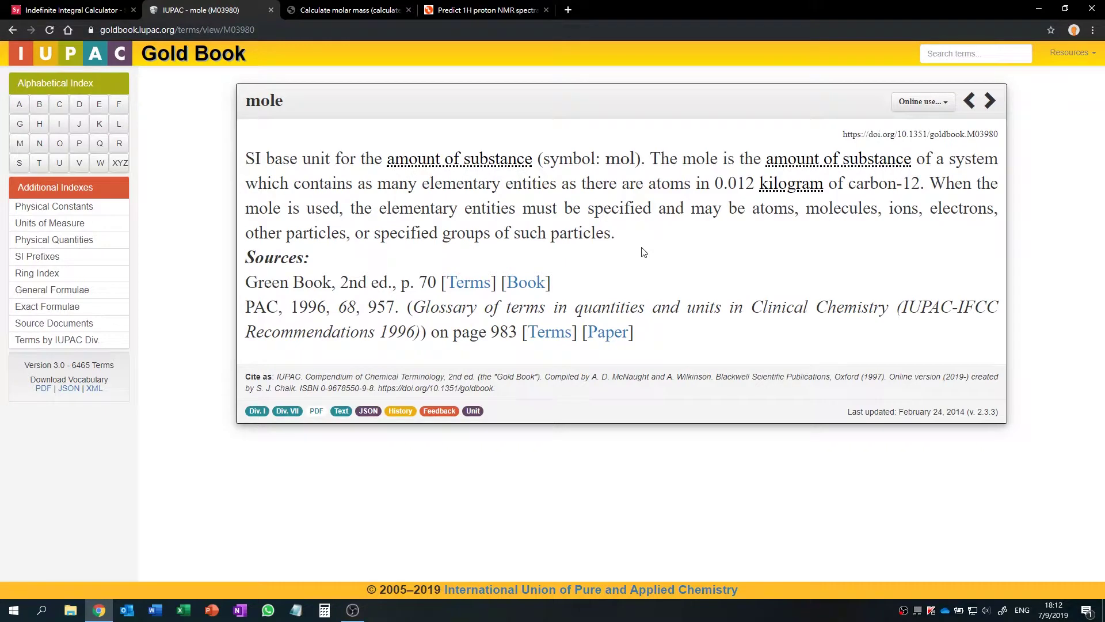
- Highlight '0.012 kilogram of carbon-12' in the mole definition, then deselect it
left_click_drag(715, 184, 923, 183)
left_click(932, 241)
left_click(69, 10)
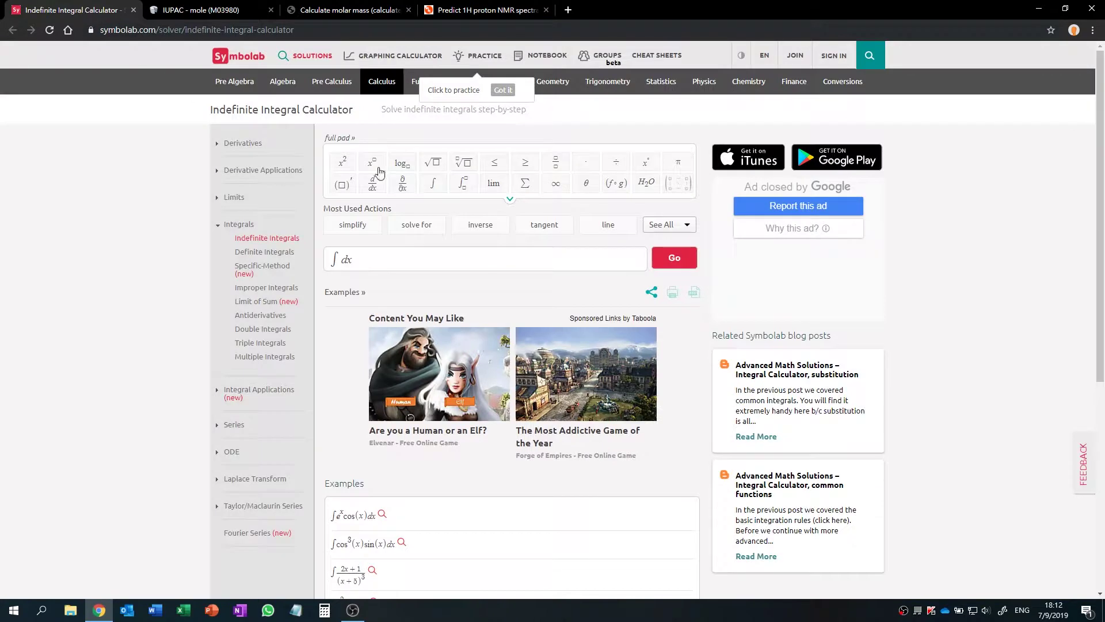